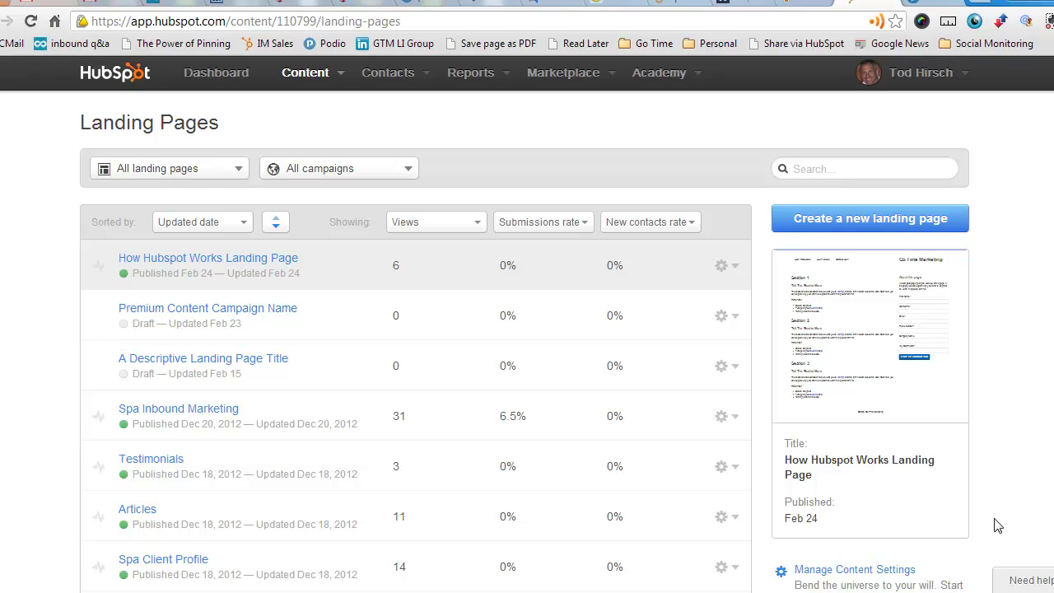
Switch to the template builder and split the Section Header row into two side-by-side modules
{"action": "key", "text": "ctrl+Tab"}
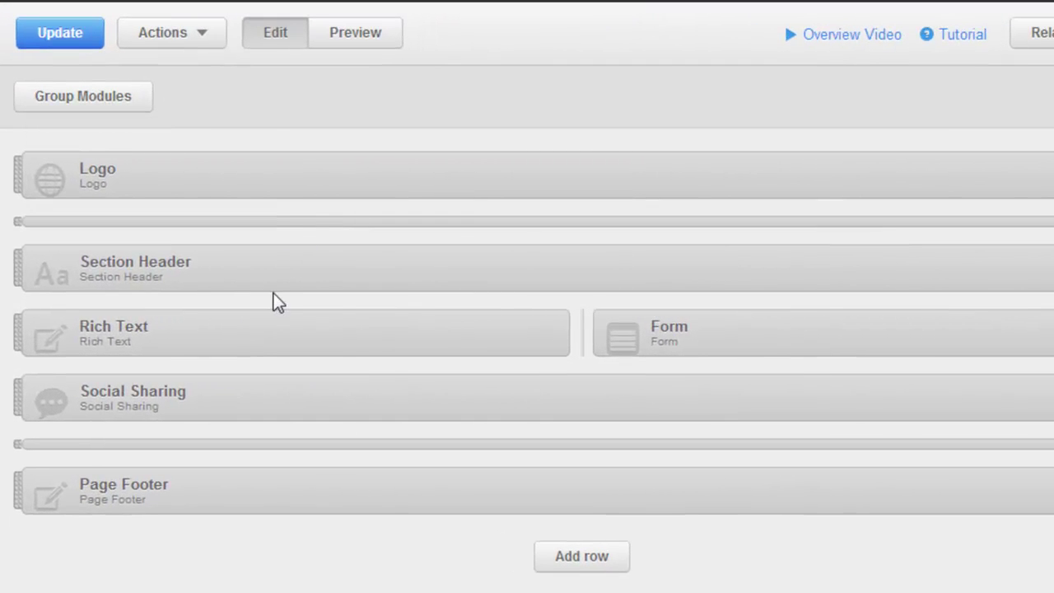
{"action": "mouse_move", "coordinate": [274, 347]}
{"action": "mouse_move", "coordinate": [148, 165]}
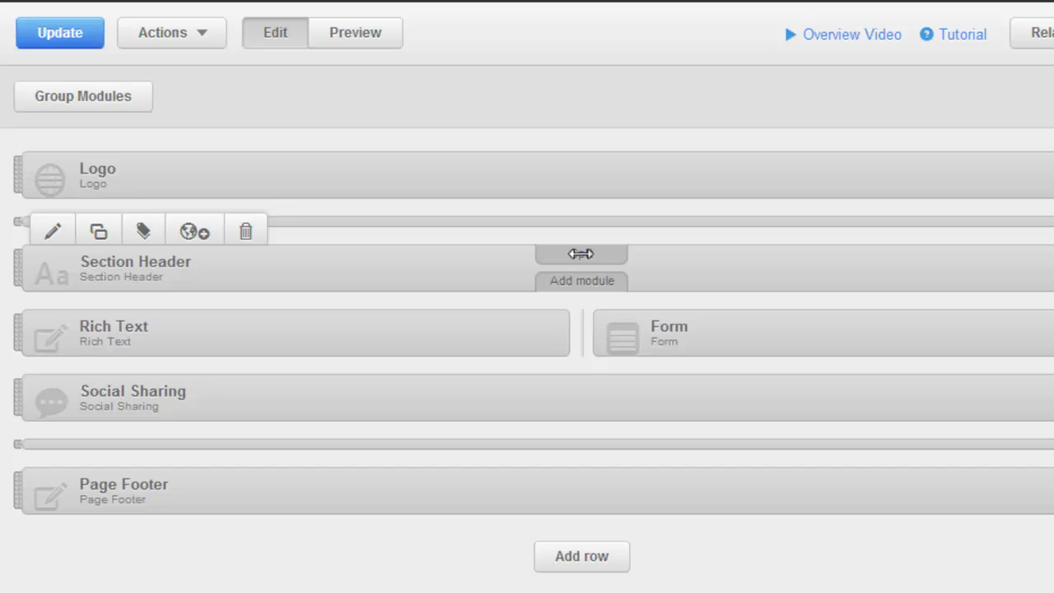
{"action": "left_click", "coordinate": [580, 254]}
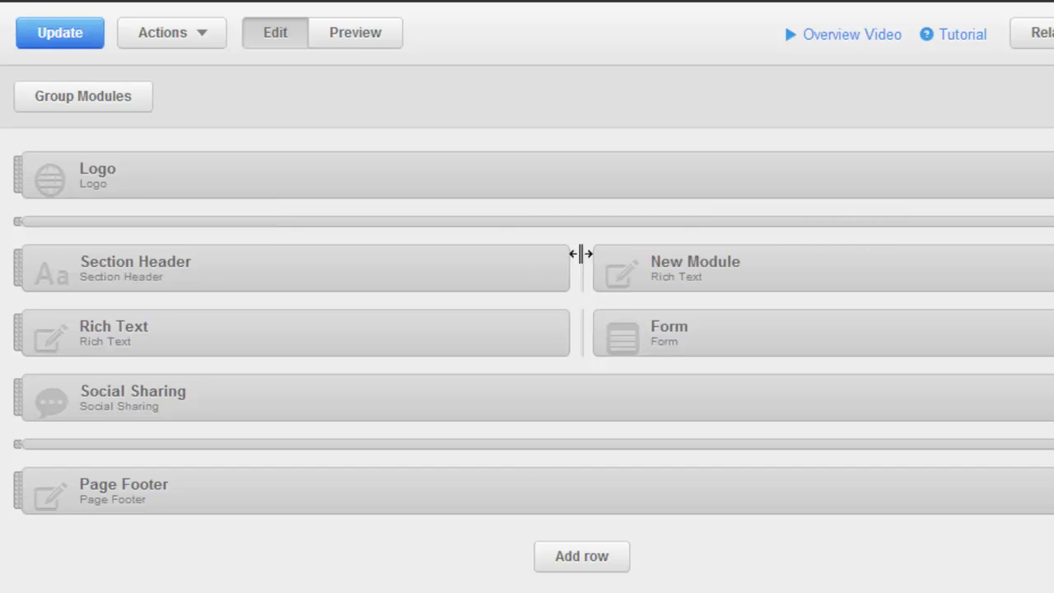
Swap the new module beside the Section Header for an Image module
{"action": "mouse_move", "coordinate": [594, 271]}
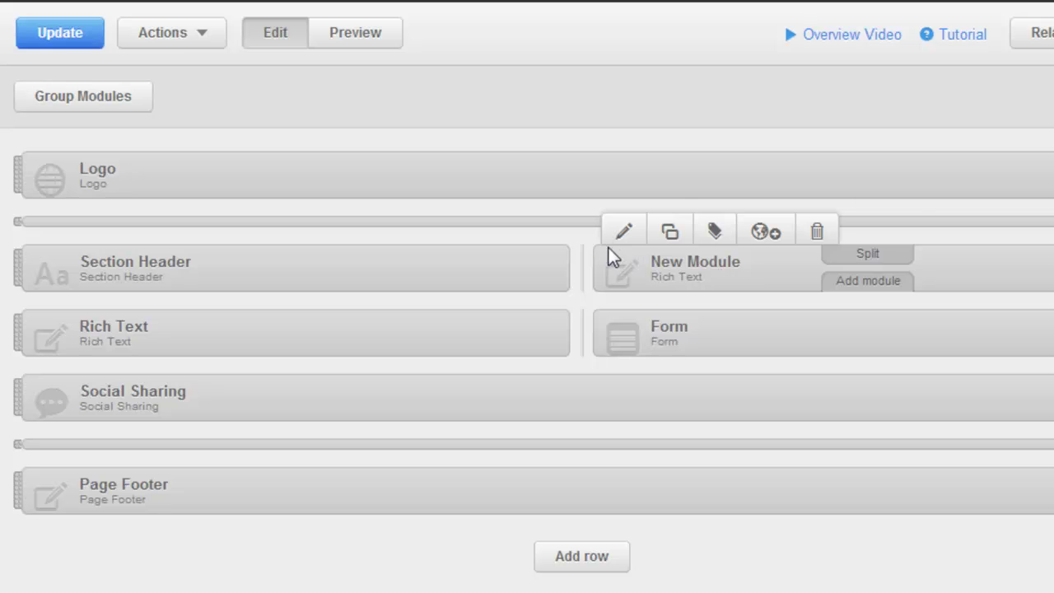
{"action": "left_click", "coordinate": [672, 236]}
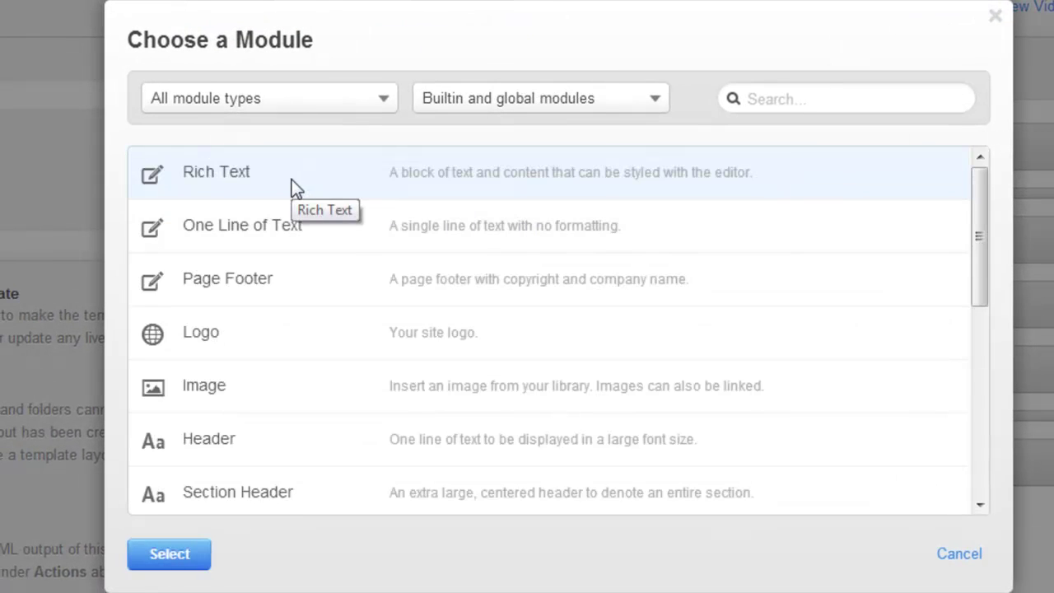
{"action": "scroll", "coordinate": [293, 185], "scroll_direction": "down", "scroll_amount": 3}
{"action": "scroll", "coordinate": [295, 189], "scroll_direction": "down", "scroll_amount": 3}
{"action": "scroll", "coordinate": [294, 190], "scroll_direction": "up", "scroll_amount": 6}
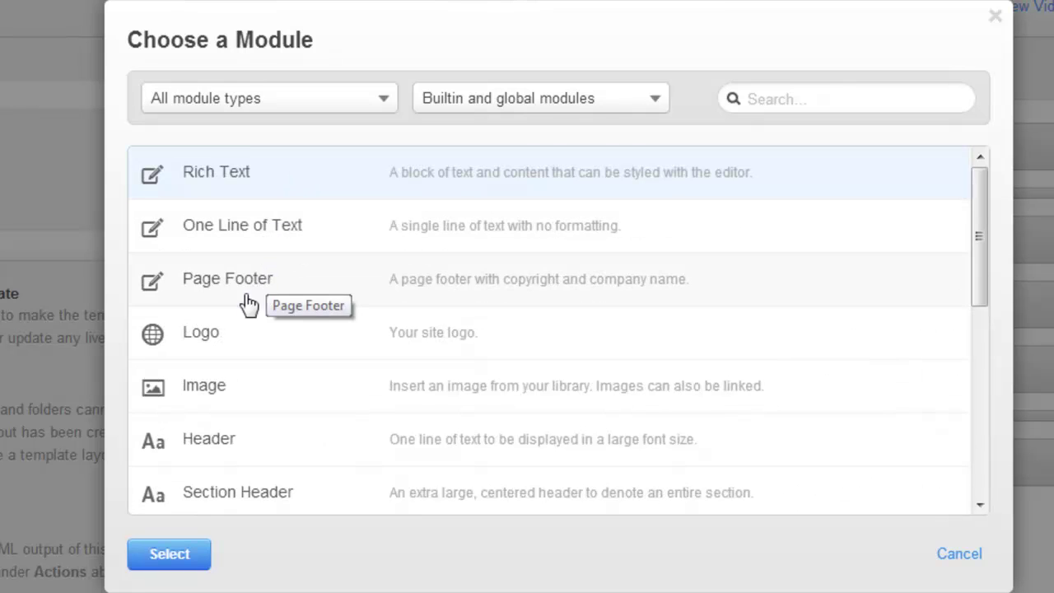
{"action": "scroll", "coordinate": [261, 466], "scroll_direction": "down", "scroll_amount": 3}
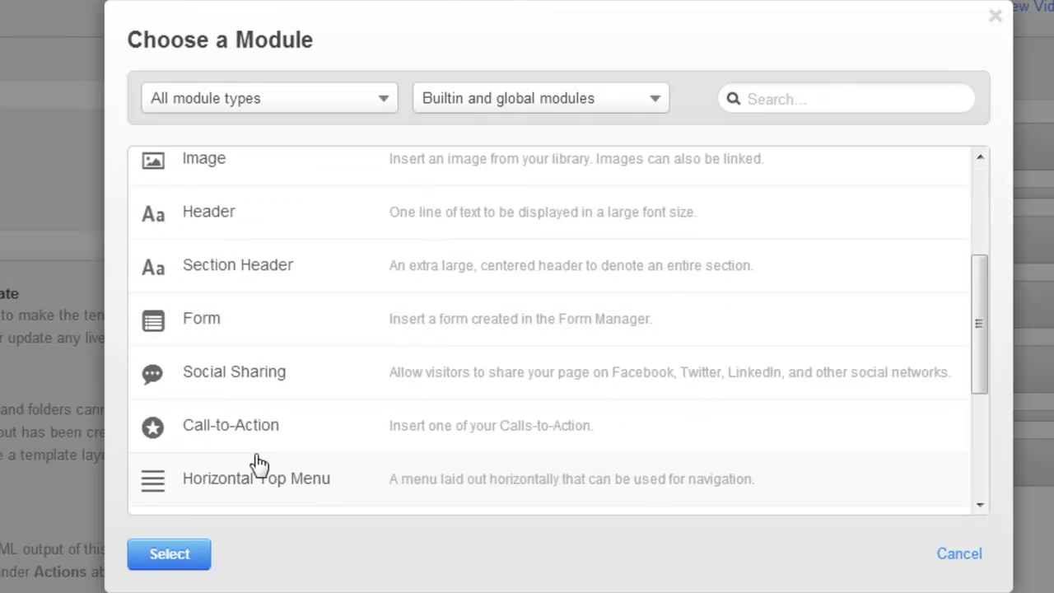
{"action": "scroll", "coordinate": [249, 388], "scroll_direction": "up", "scroll_amount": 3}
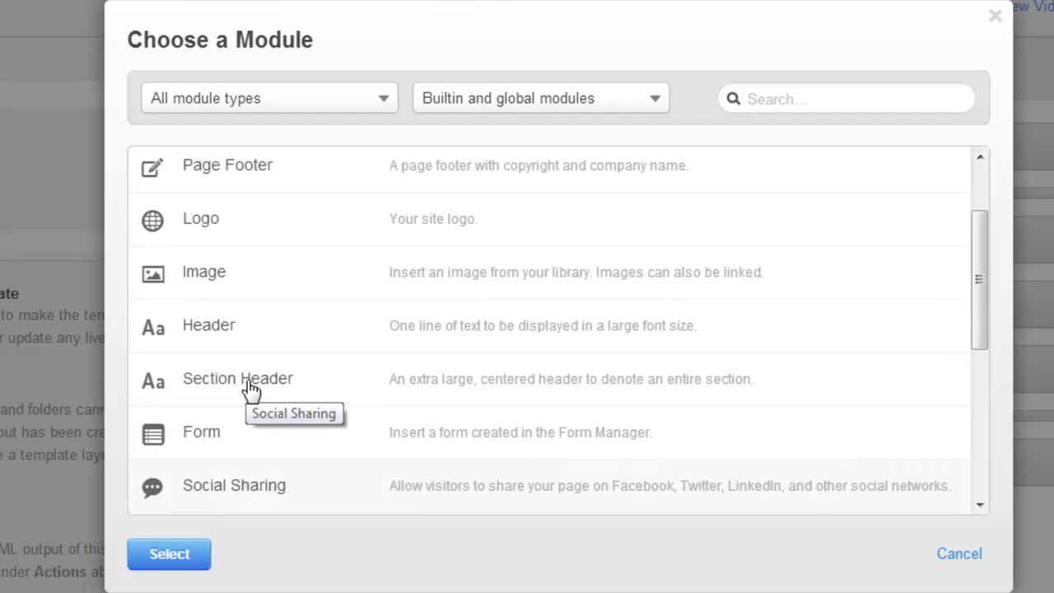
{"action": "left_click", "coordinate": [201, 386]}
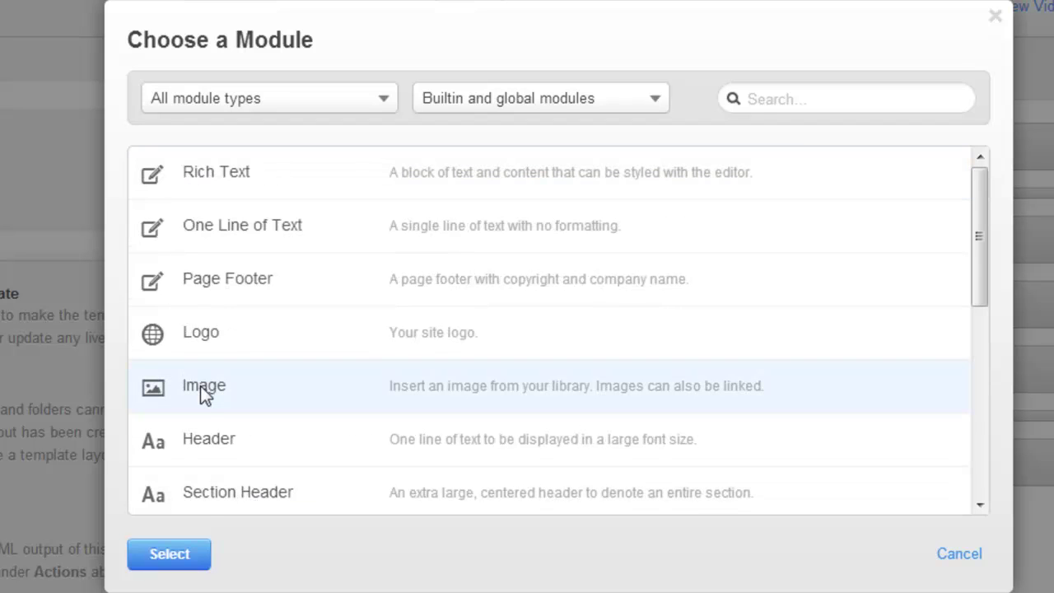
{"action": "left_click", "coordinate": [169, 556]}
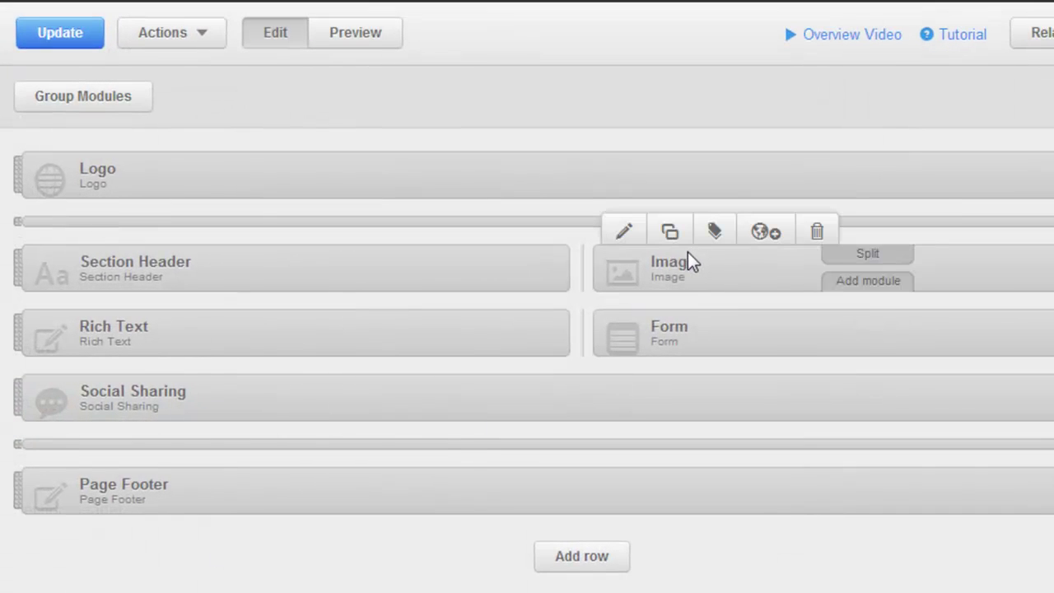
Swap the Section Header module for a Rich Text module
{"action": "mouse_move", "coordinate": [433, 258]}
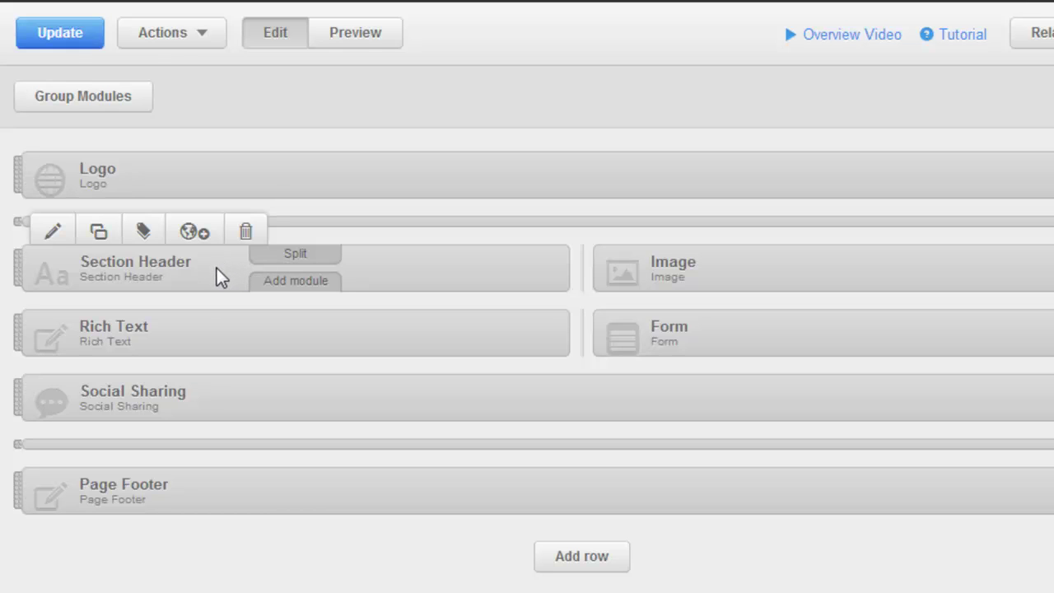
{"action": "left_click", "coordinate": [98, 234]}
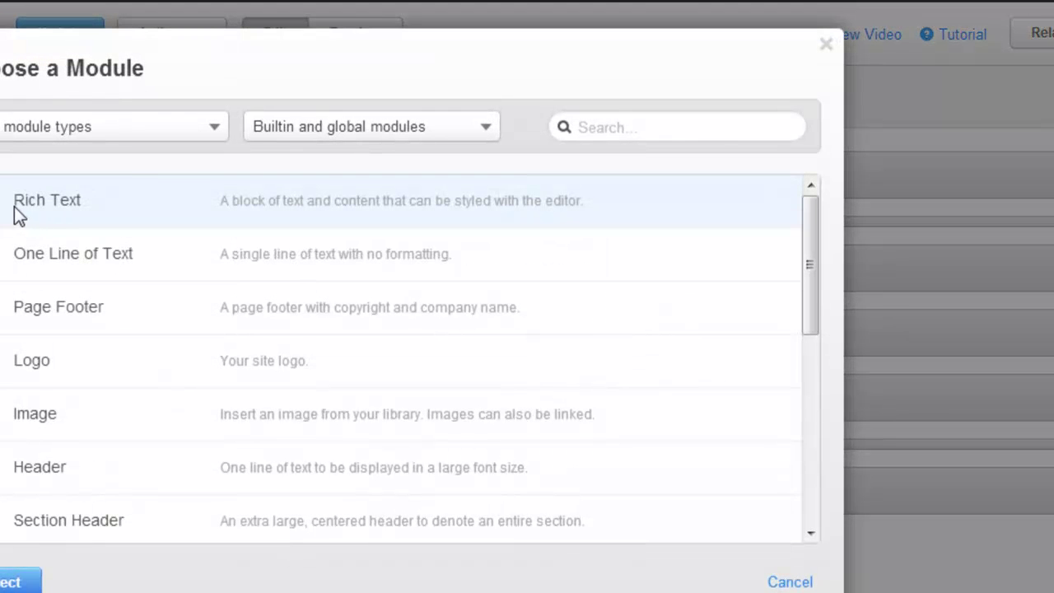
{"action": "left_click", "coordinate": [12, 581]}
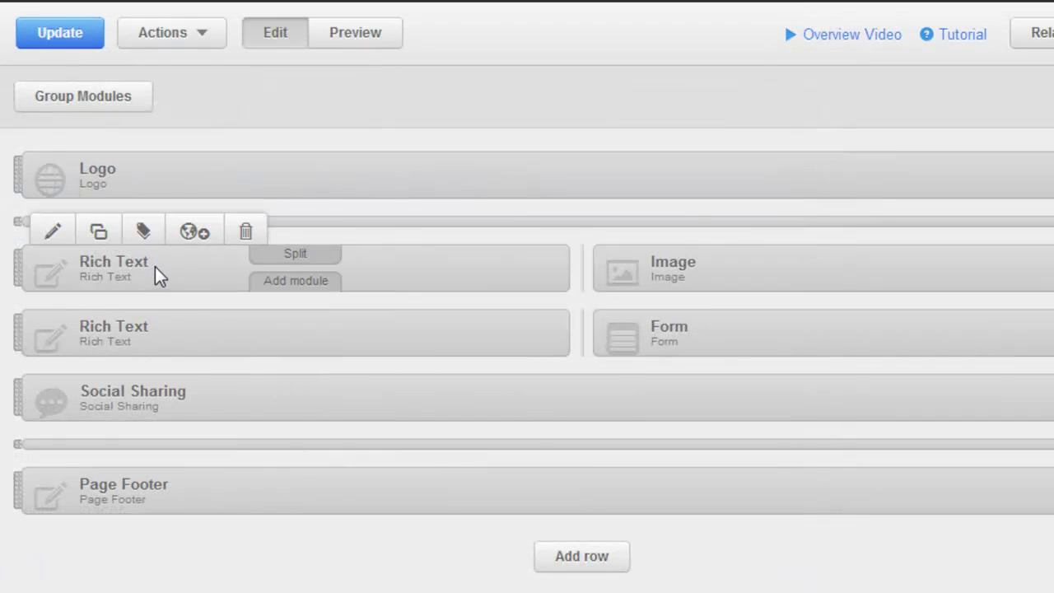
Examine the updated template layout and the landing page preview with its text sections, image and form
{"action": "mouse_move", "coordinate": [599, 280]}
{"action": "mouse_move", "coordinate": [97, 344]}
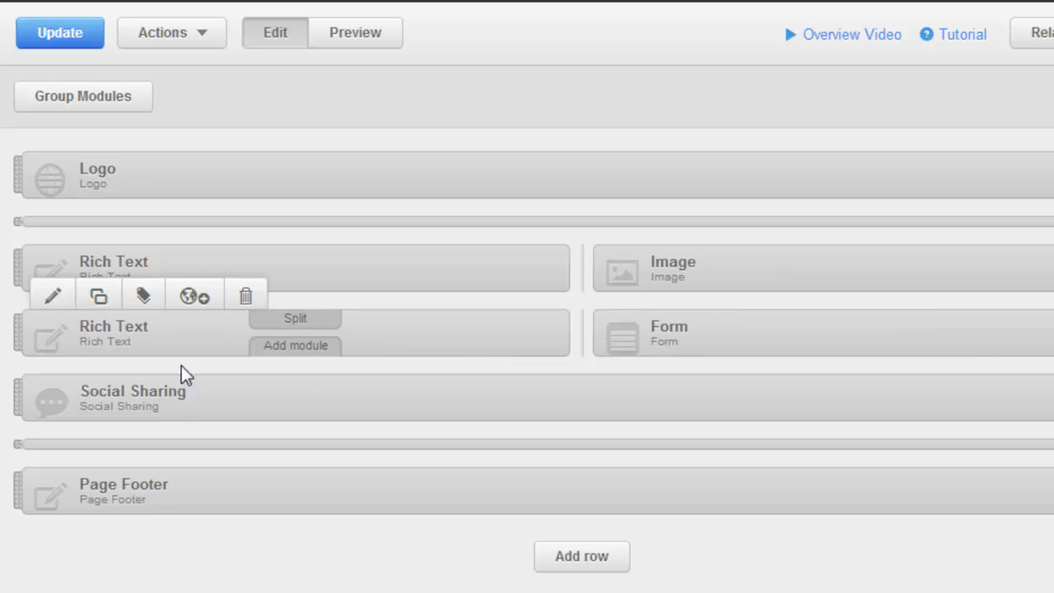
{"action": "mouse_move", "coordinate": [171, 403]}
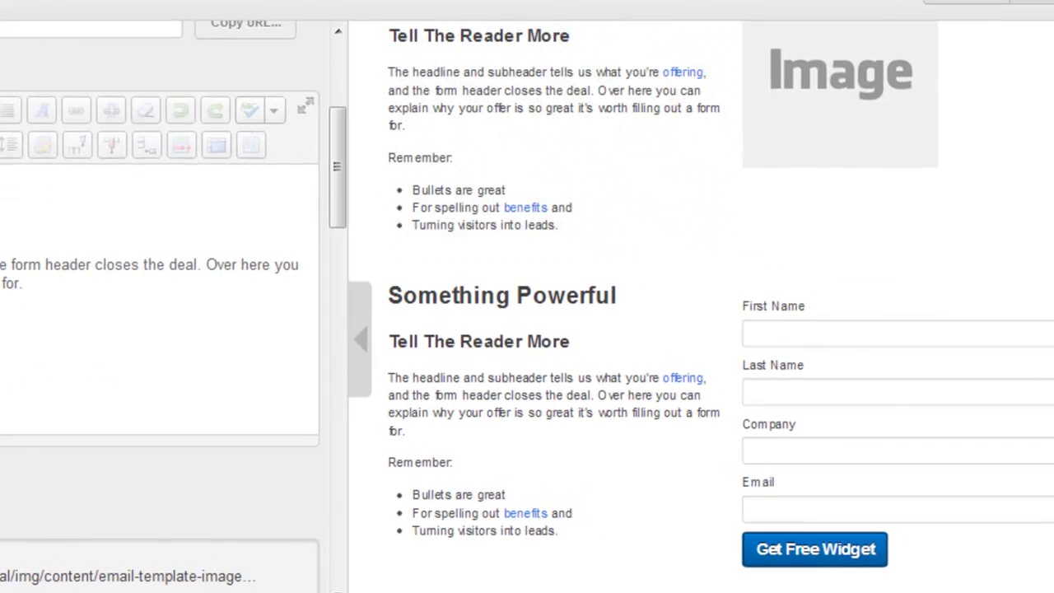
{"action": "scroll", "coordinate": [700, 305], "scroll_direction": "up", "scroll_amount": 2}
{"action": "scroll", "coordinate": [699, 329], "scroll_direction": "up", "scroll_amount": 1}
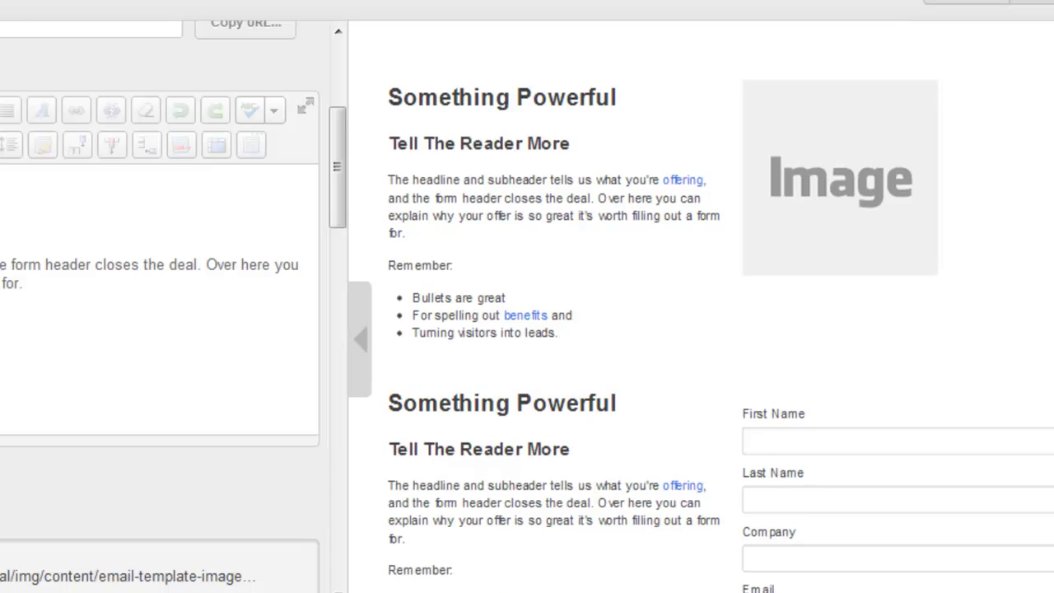
{"action": "scroll", "coordinate": [700, 305], "scroll_direction": "down", "scroll_amount": 1}
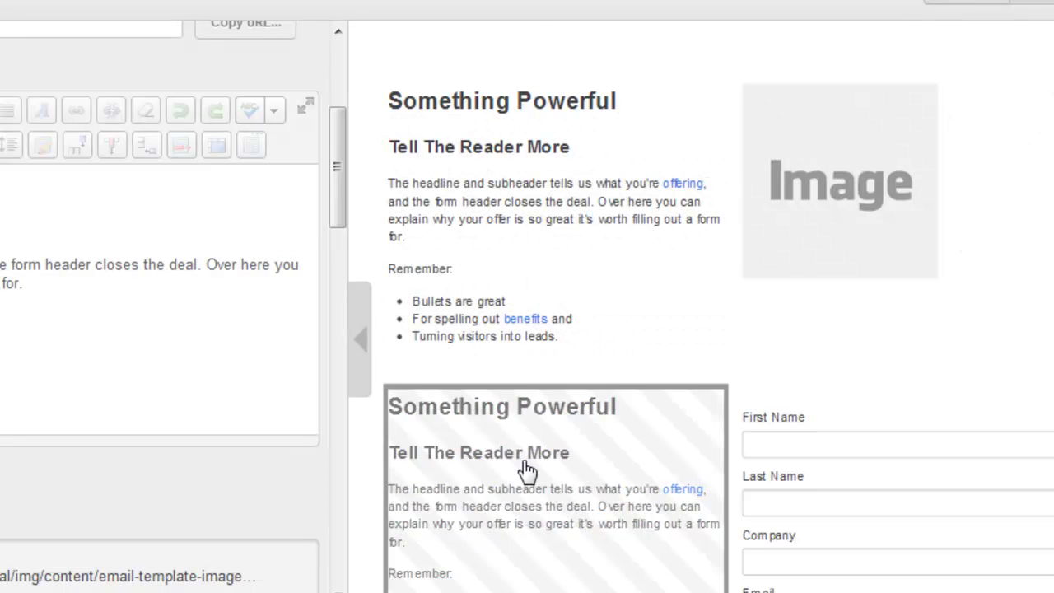
{"action": "scroll", "coordinate": [526, 469], "scroll_direction": "down", "scroll_amount": 3}
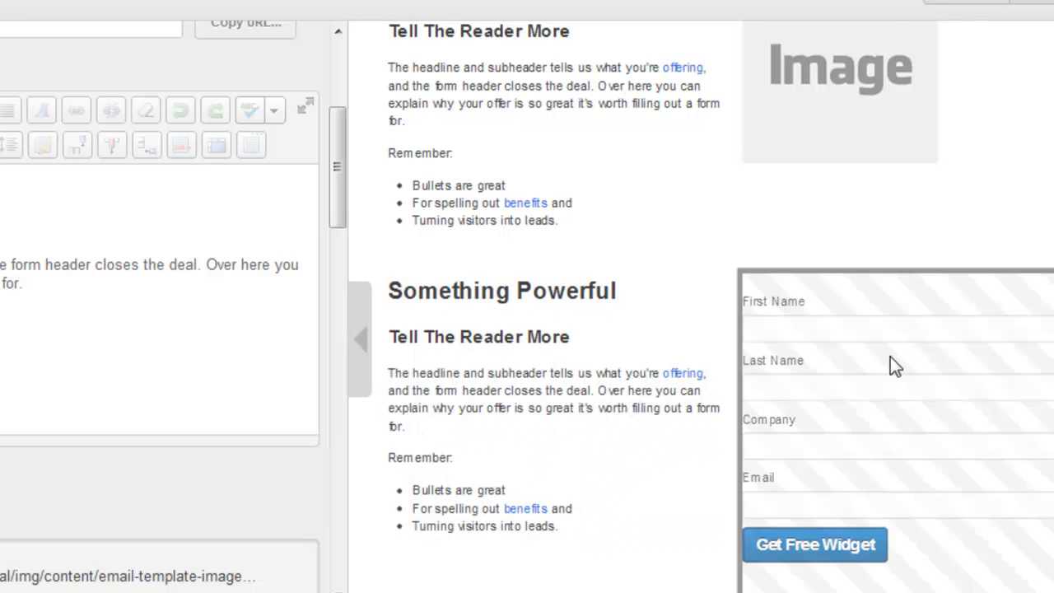
{"action": "scroll", "coordinate": [890, 358], "scroll_direction": "down", "scroll_amount": 3}
{"action": "scroll", "coordinate": [483, 284], "scroll_direction": "up", "scroll_amount": 6}
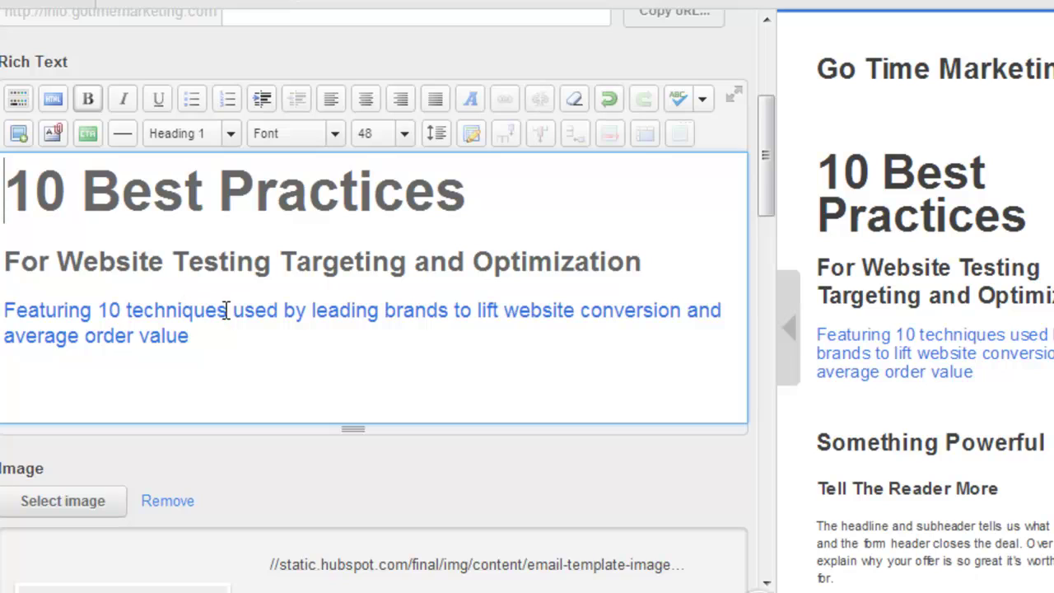
Inspect the heading style and available font sizes for the "10 Best Practices" headline in the rich text editor
{"action": "left_click", "coordinate": [153, 196]}
{"action": "left_click_drag", "start_coordinate": [9, 181], "coordinate": [461, 179]}
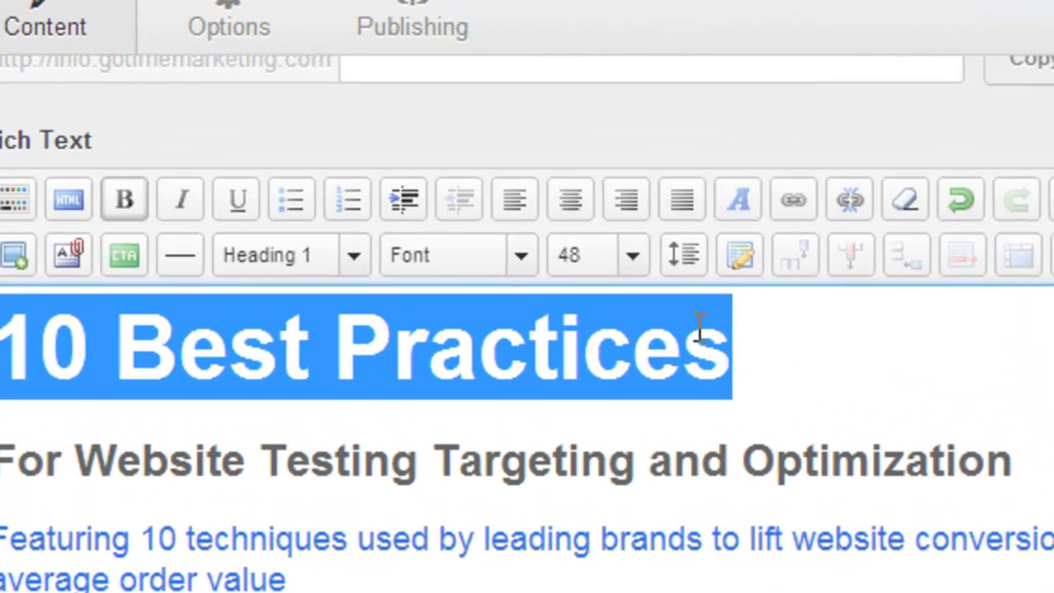
{"action": "left_click", "coordinate": [726, 350]}
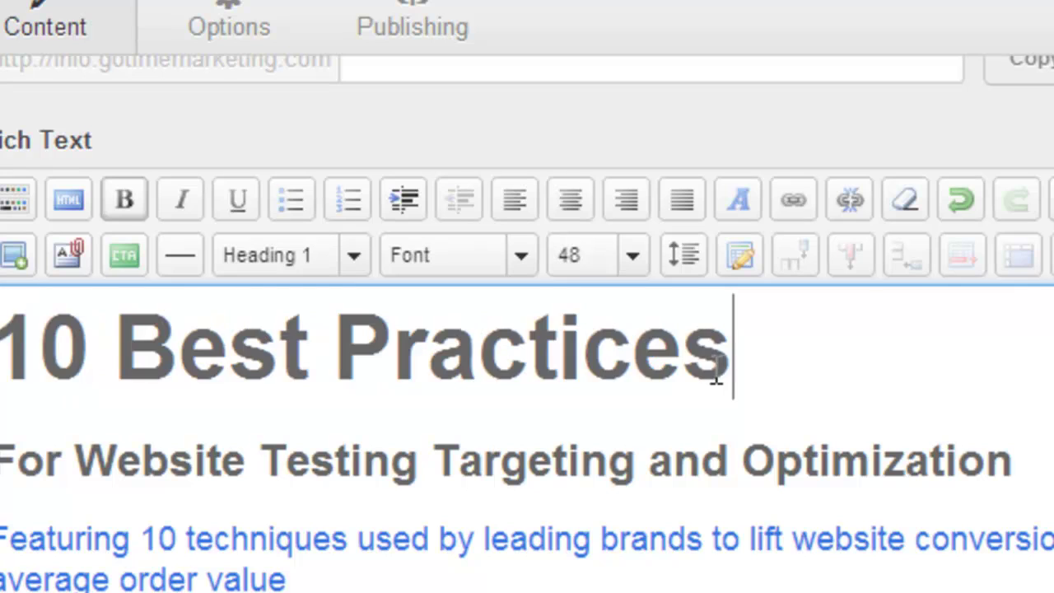
{"action": "left_click_drag", "start_coordinate": [747, 349], "coordinate": [4, 354]}
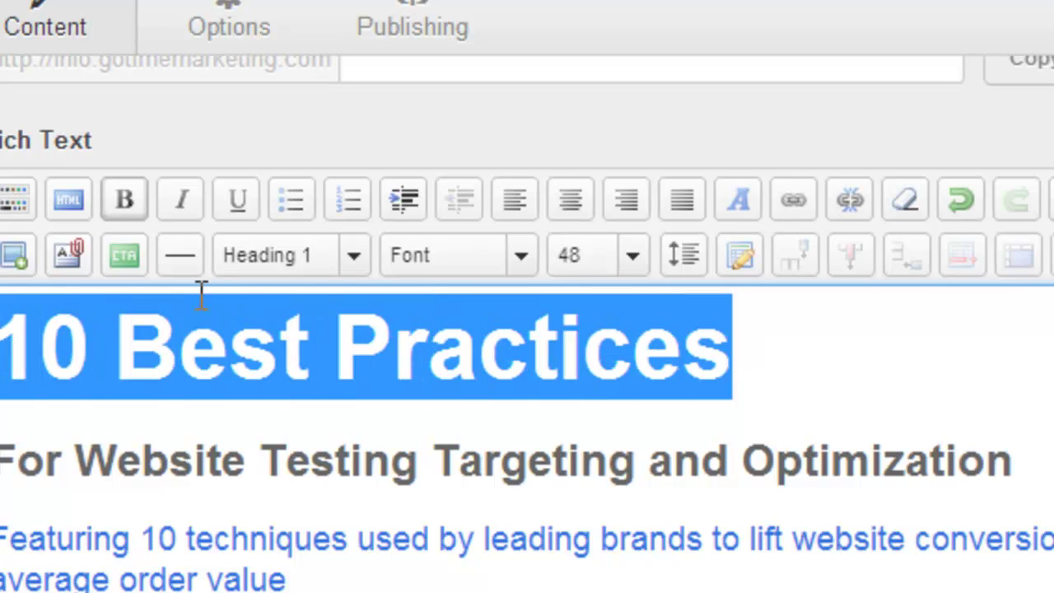
{"action": "left_click", "coordinate": [634, 262]}
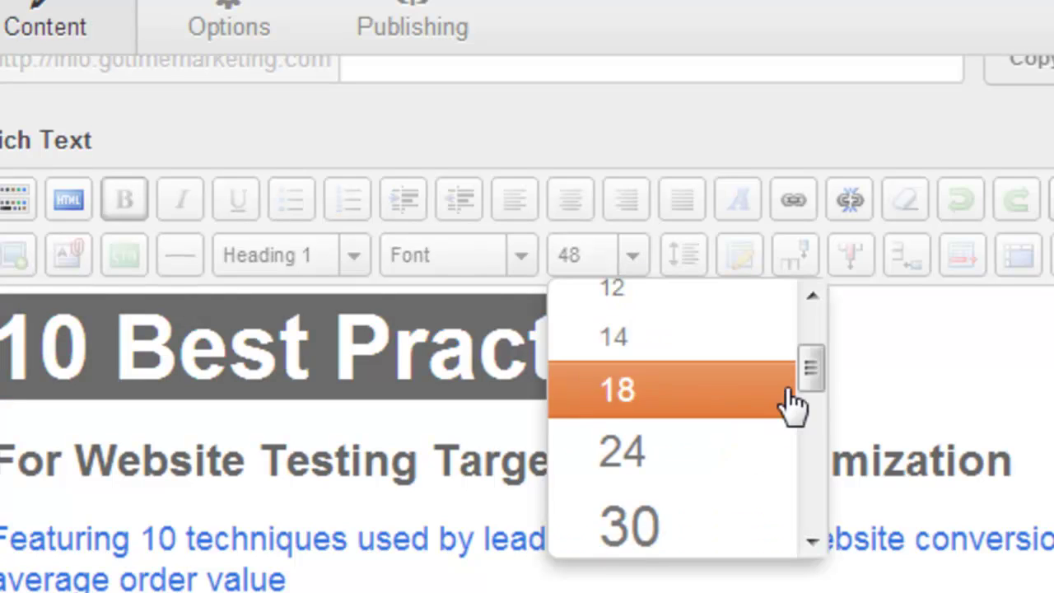
{"action": "scroll", "coordinate": [811, 387], "scroll_direction": "down", "scroll_amount": 1}
{"action": "left_click", "coordinate": [447, 522]}
Inspect the formatting of the subheading and the font size and colour of the "Featuring 10 techniques" paragraph
{"action": "left_click", "coordinate": [336, 463]}
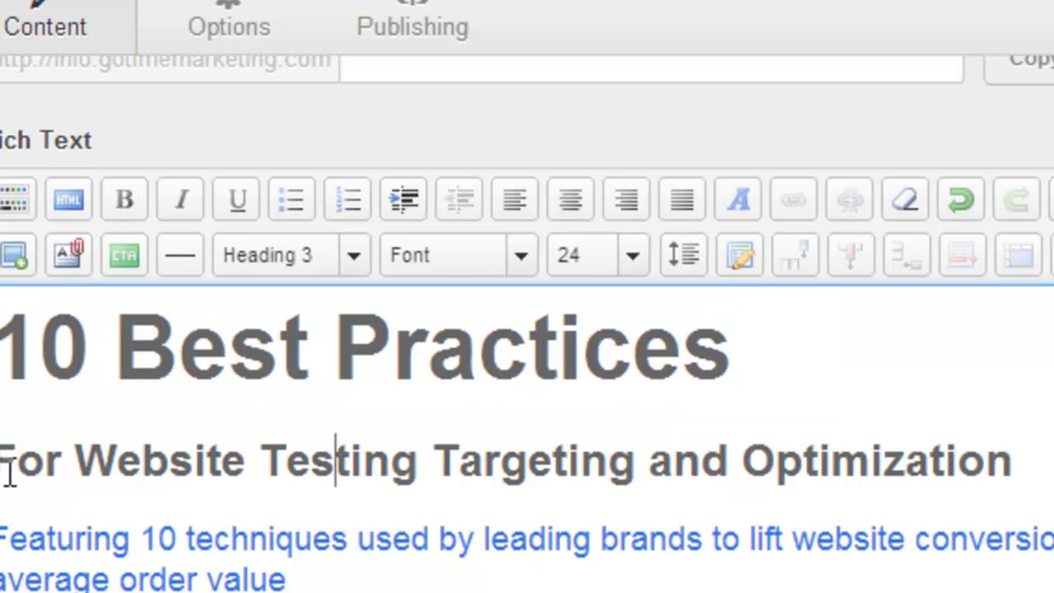
{"action": "left_click_drag", "start_coordinate": [4, 467], "coordinate": [946, 430]}
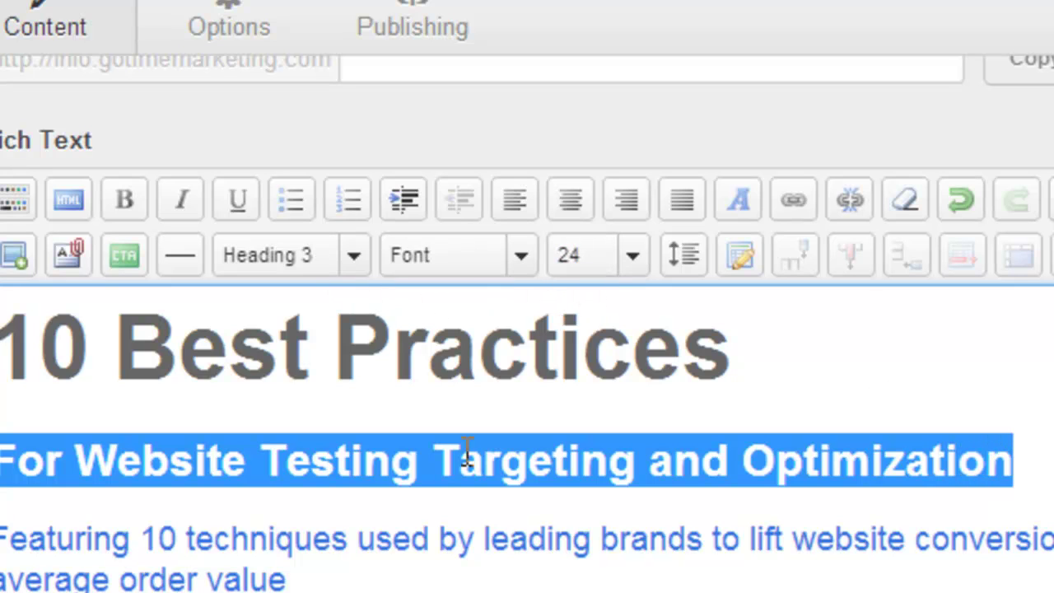
{"action": "left_click", "coordinate": [288, 536]}
{"action": "left_click_drag", "start_coordinate": [2, 527], "coordinate": [341, 572]}
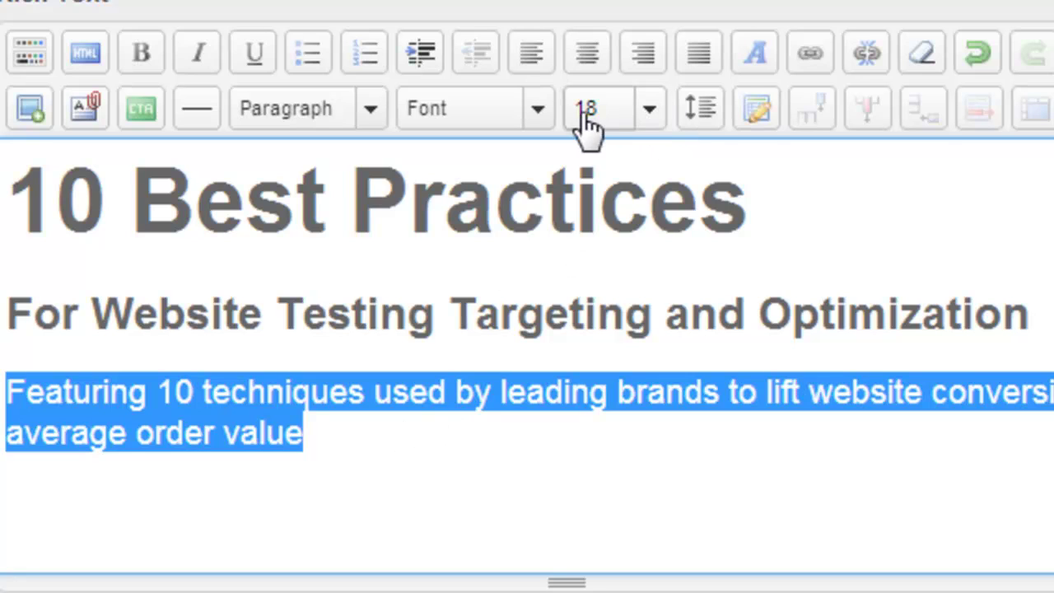
{"action": "left_click", "coordinate": [758, 56]}
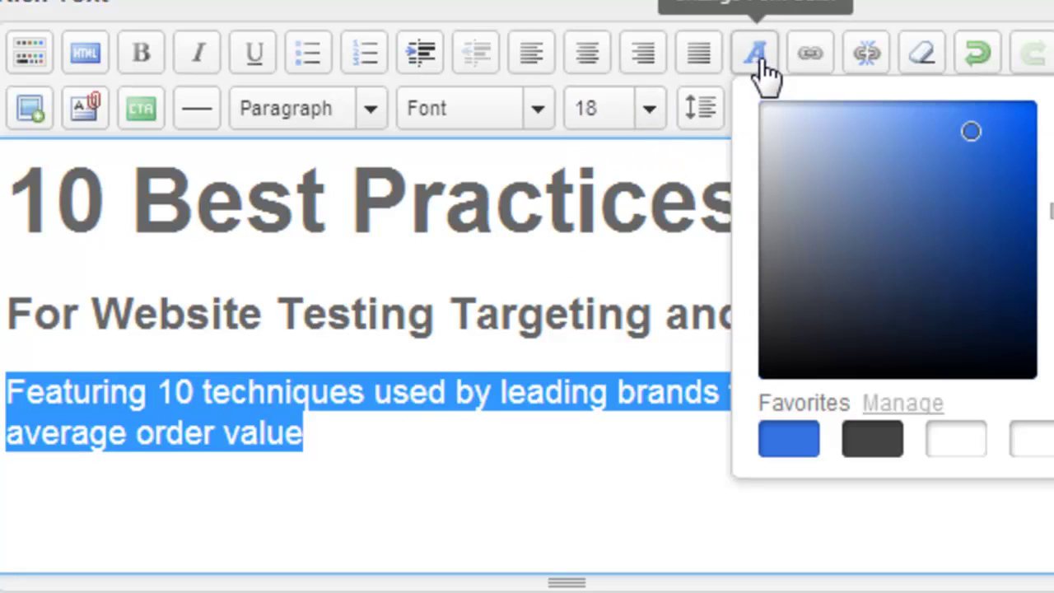
{"action": "left_click", "coordinate": [776, 443]}
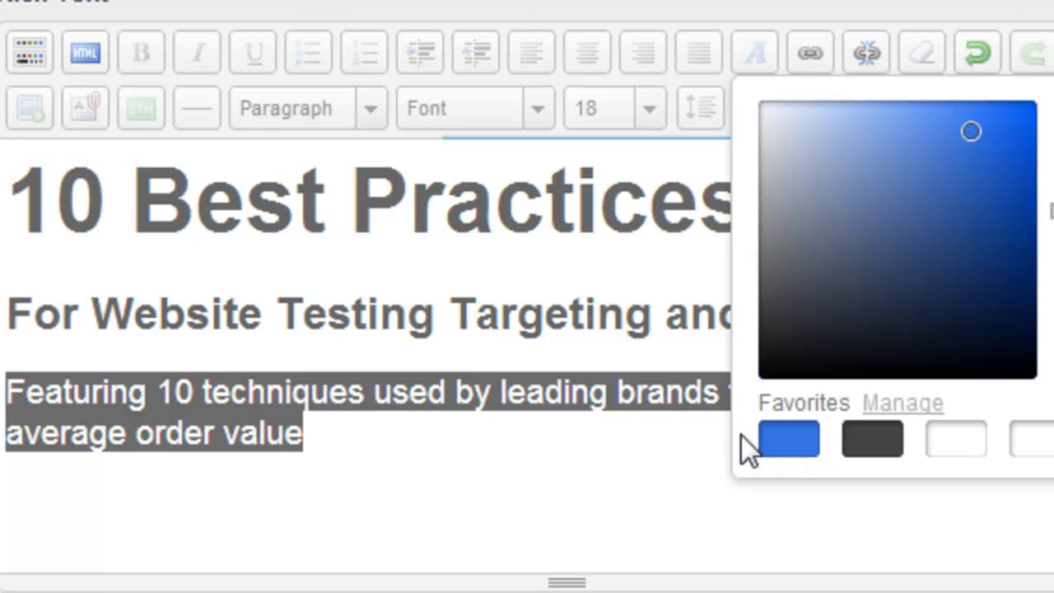
{"action": "left_click", "coordinate": [626, 398]}
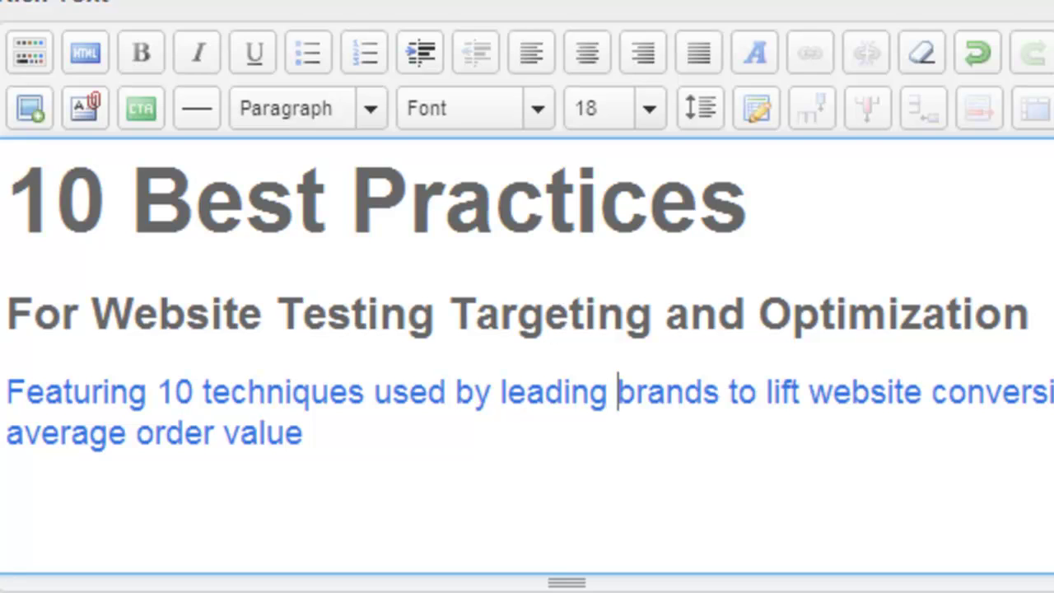
{"action": "left_click", "coordinate": [1053, 381]}
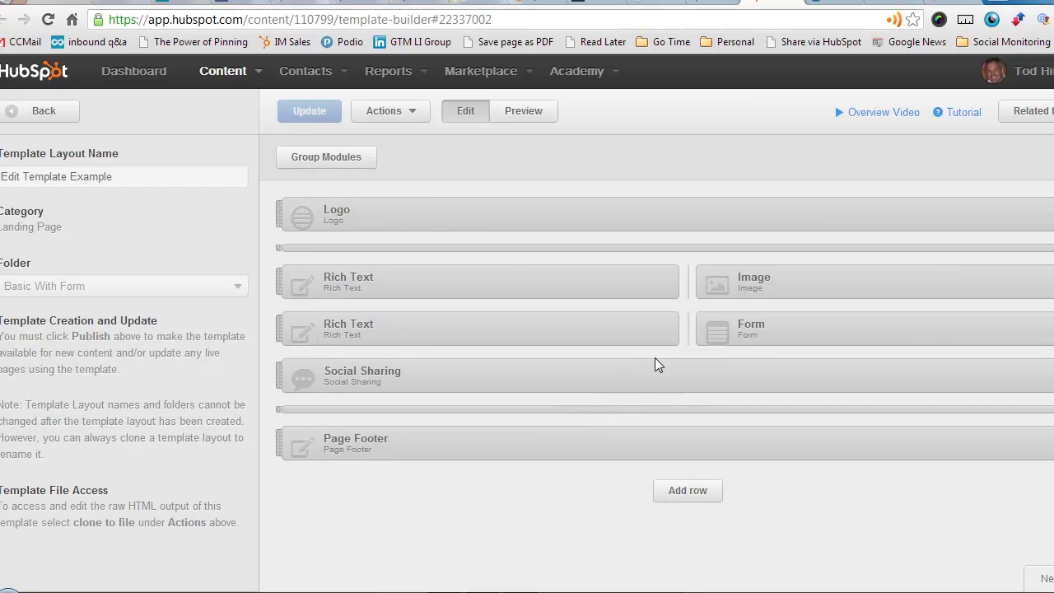
In the template builder, widen the Rich Text modules beside the Image and Form modules by shifting both column dividers
{"action": "mouse_move", "coordinate": [542, 280]}
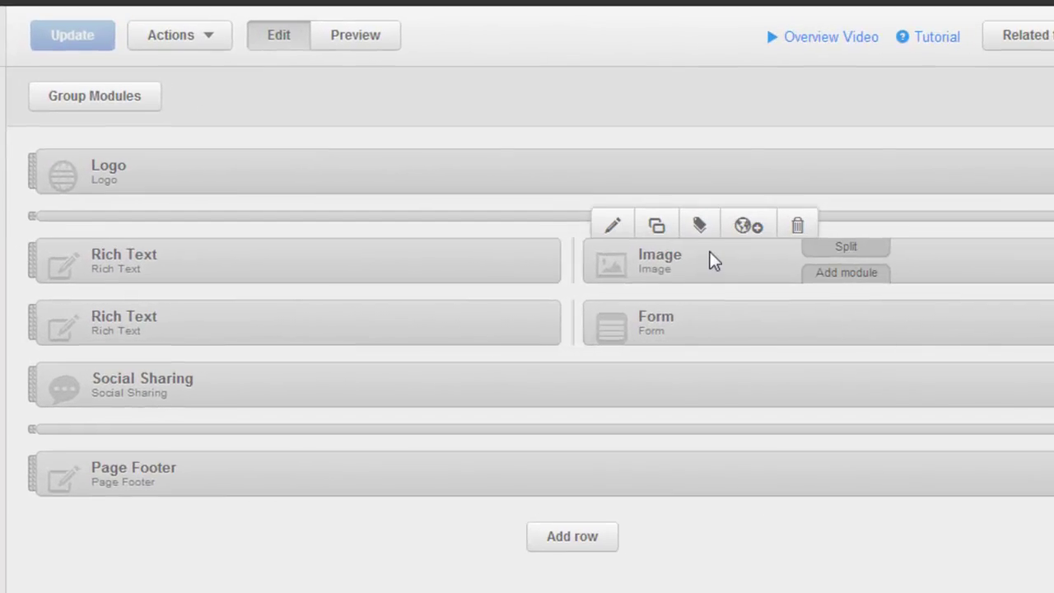
{"action": "mouse_move", "coordinate": [787, 334]}
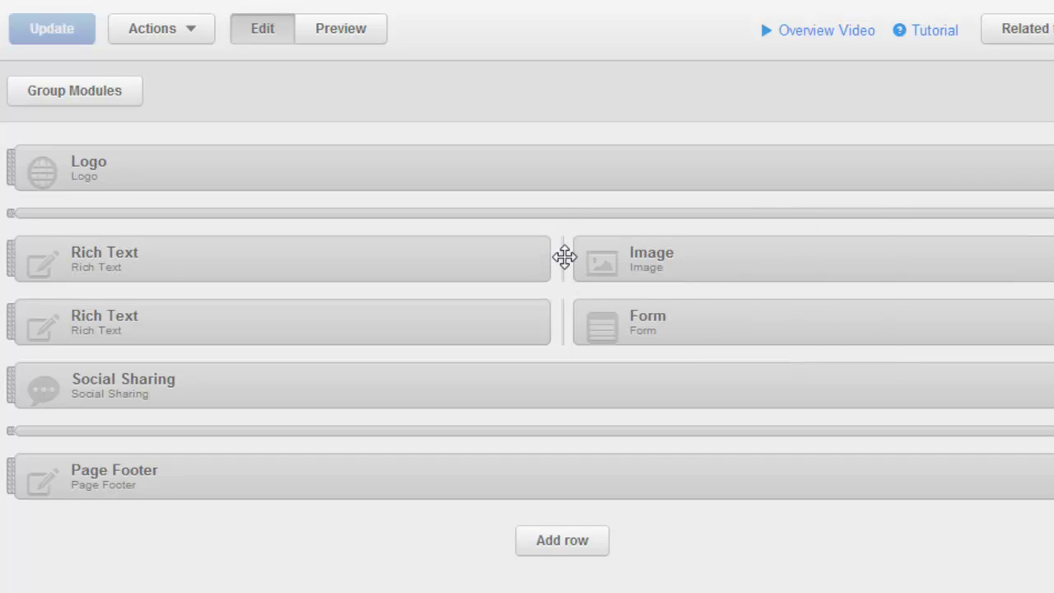
{"action": "left_click_drag", "start_coordinate": [563, 262], "coordinate": [658, 265]}
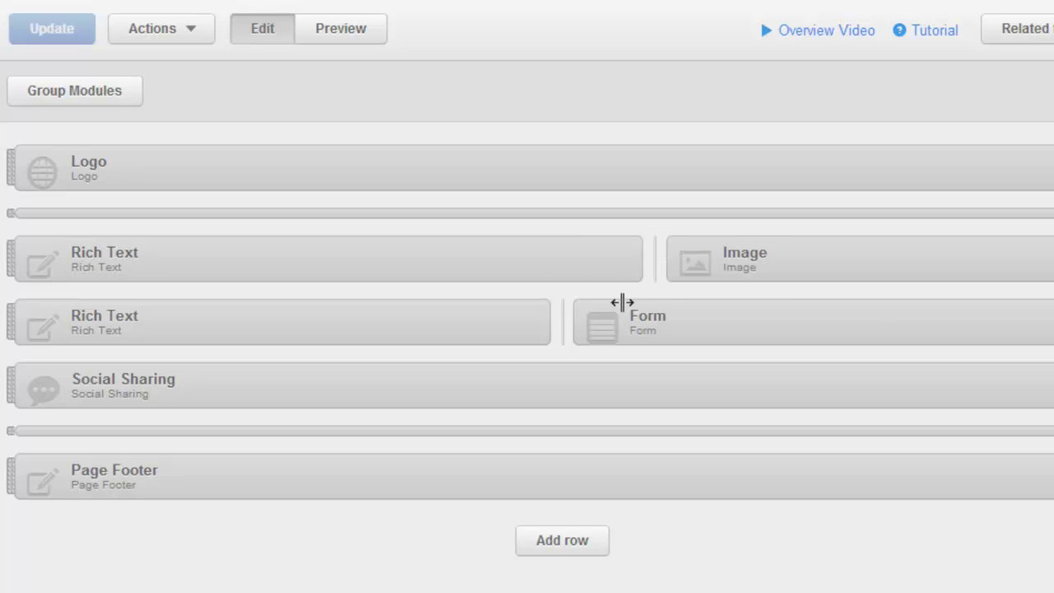
{"action": "left_click_drag", "start_coordinate": [577, 317], "coordinate": [655, 320]}
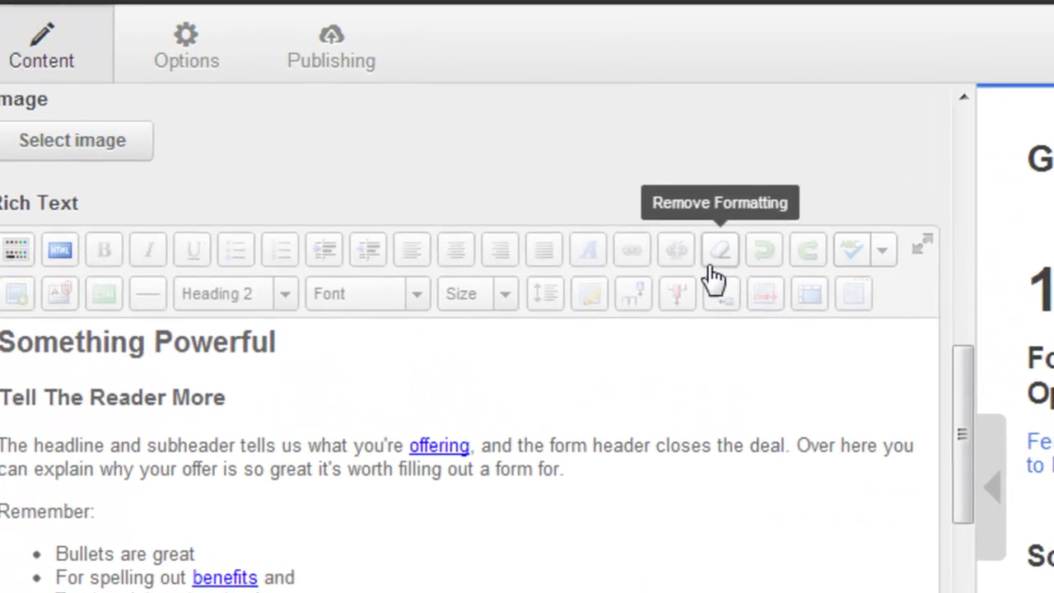
Upload HHW_Book_Image_3.jpg from the computer and use it as the picture in the landing page's Image module
{"action": "left_click", "coordinate": [87, 148]}
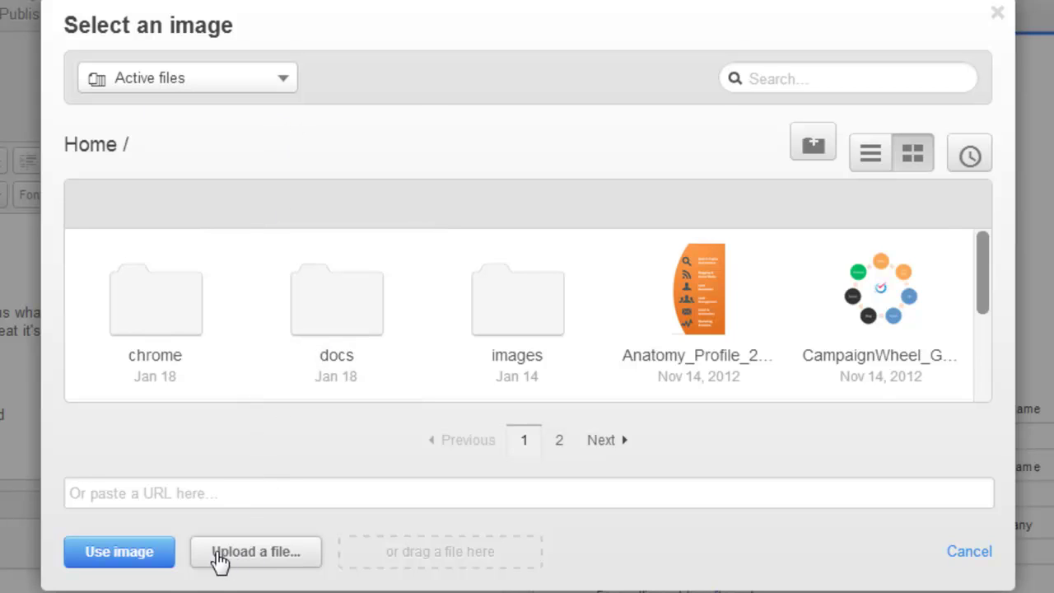
{"action": "left_click", "coordinate": [226, 556]}
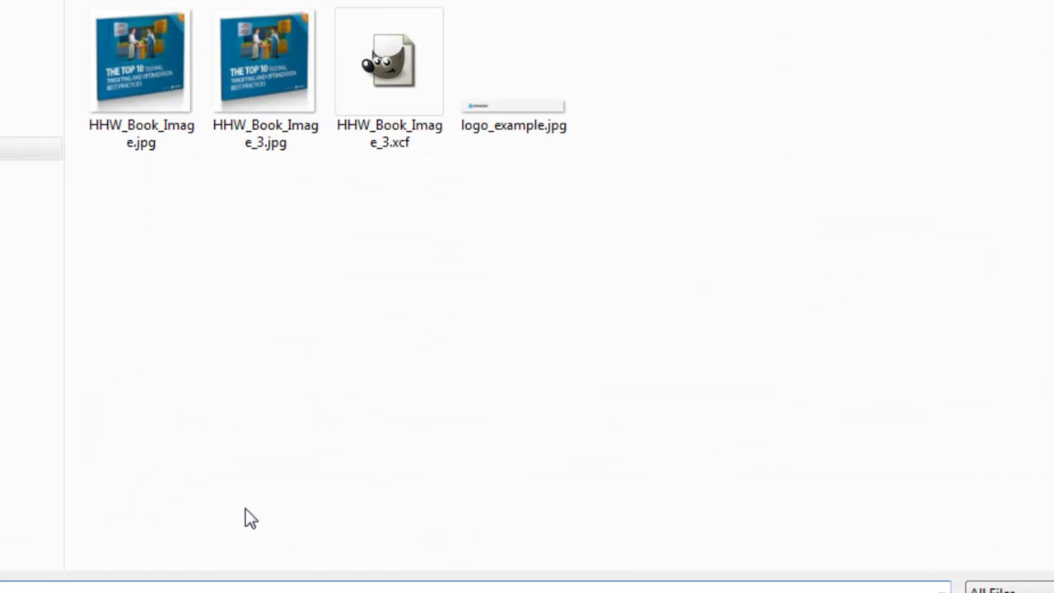
{"action": "left_click", "coordinate": [258, 94]}
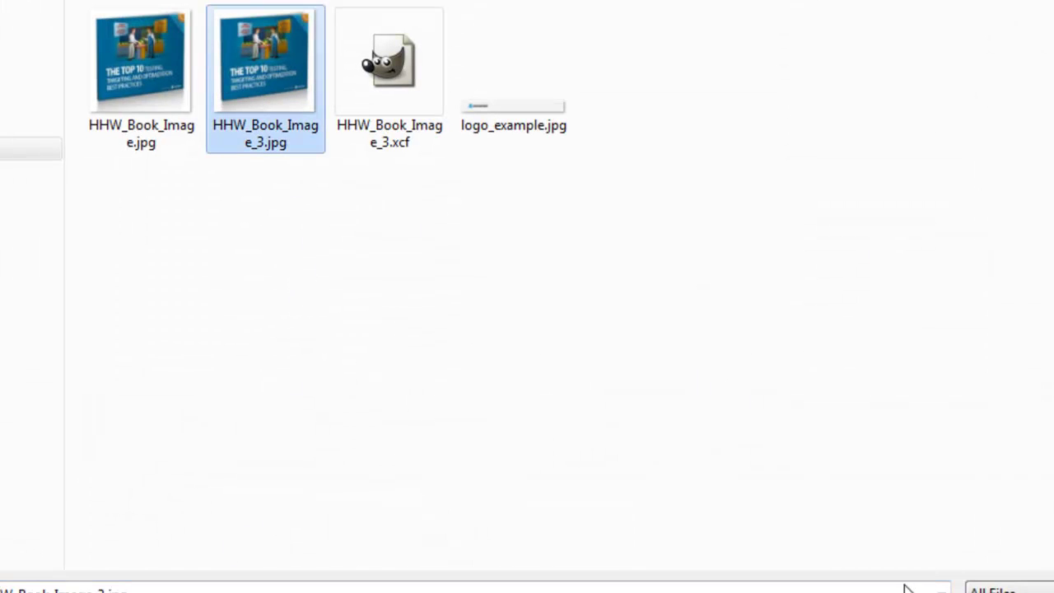
{"action": "key", "text": "Return"}
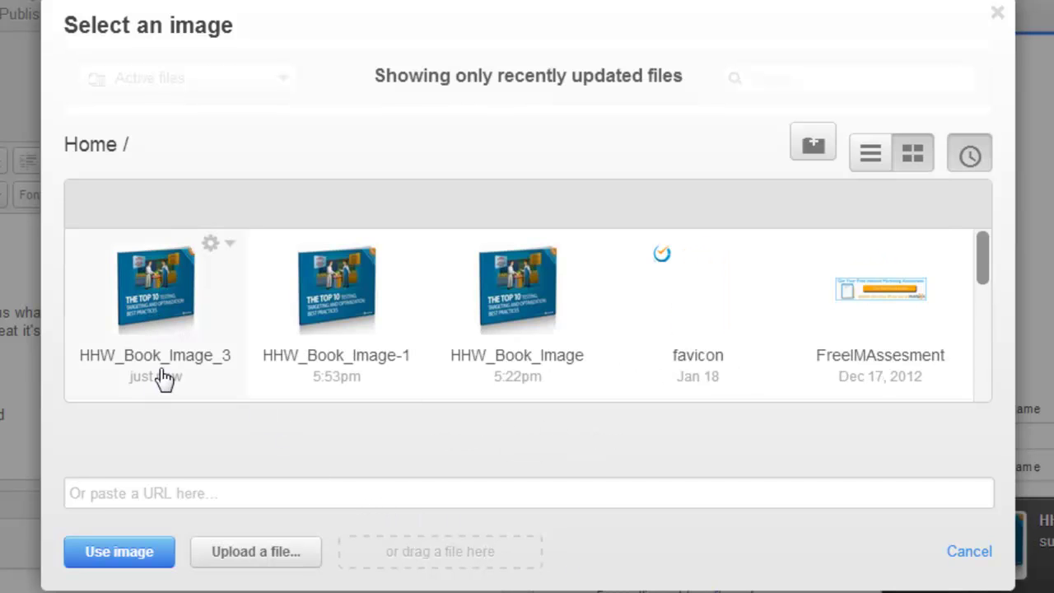
{"action": "left_click", "coordinate": [137, 280]}
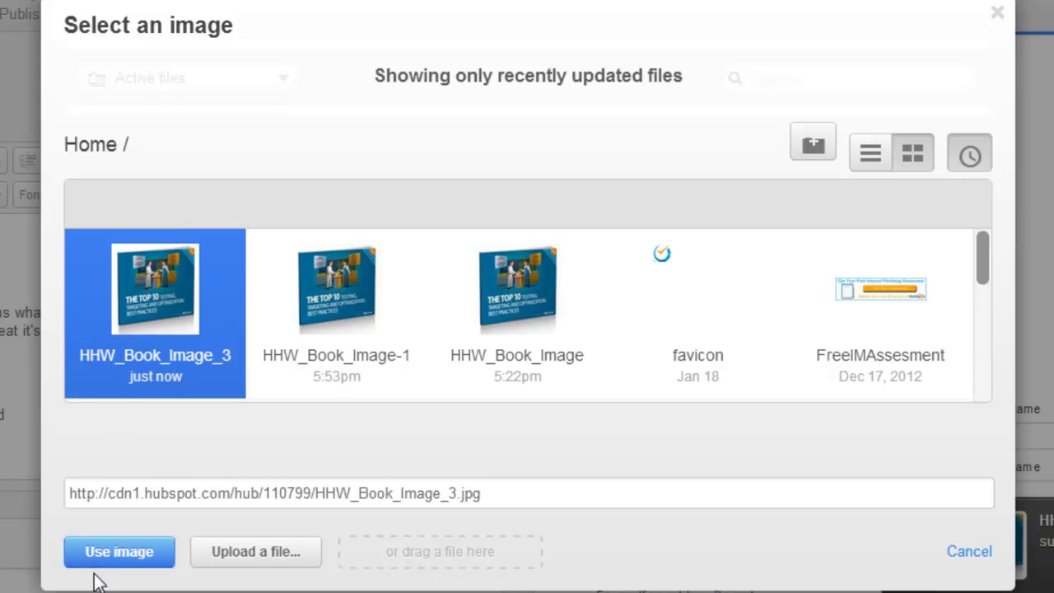
{"action": "left_click", "coordinate": [117, 553]}
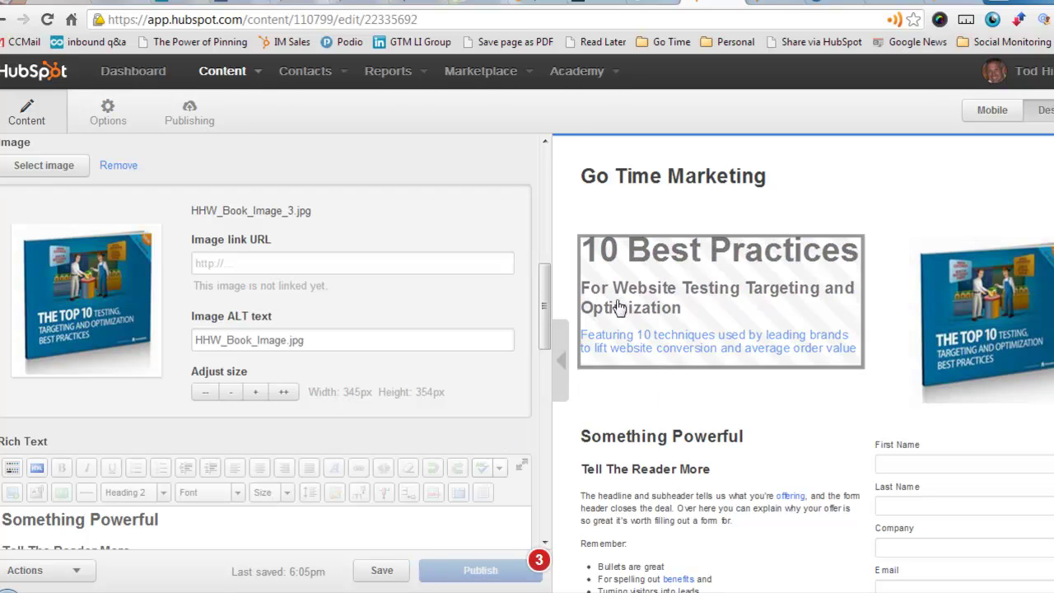
Expand the landing page preview to full width and examine the headline, book image, body text and form
{"action": "left_click", "coordinate": [560, 361]}
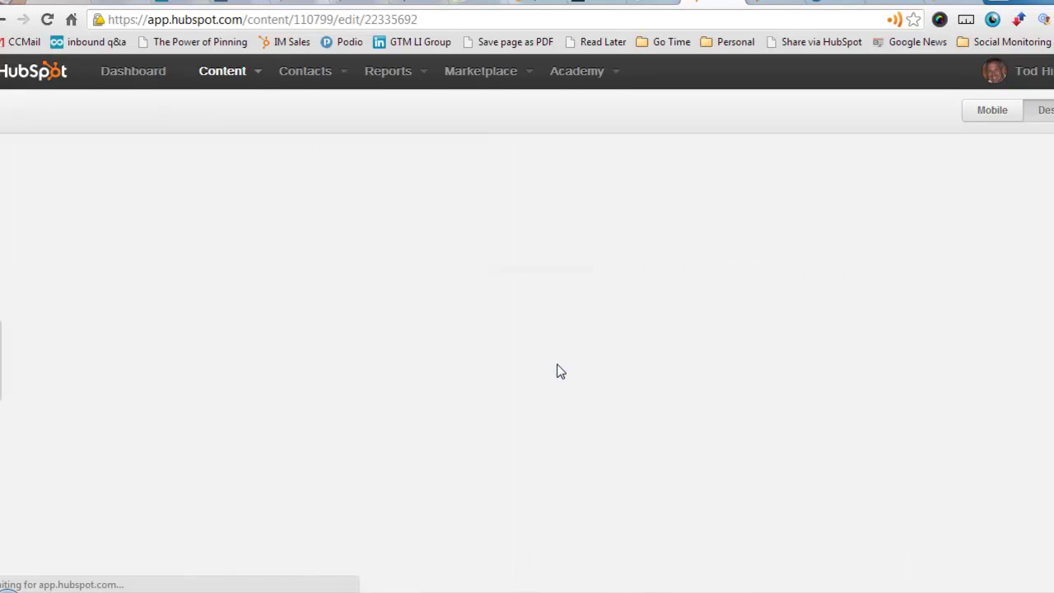
{"action": "scroll", "coordinate": [928, 435], "scroll_direction": "down", "scroll_amount": 4}
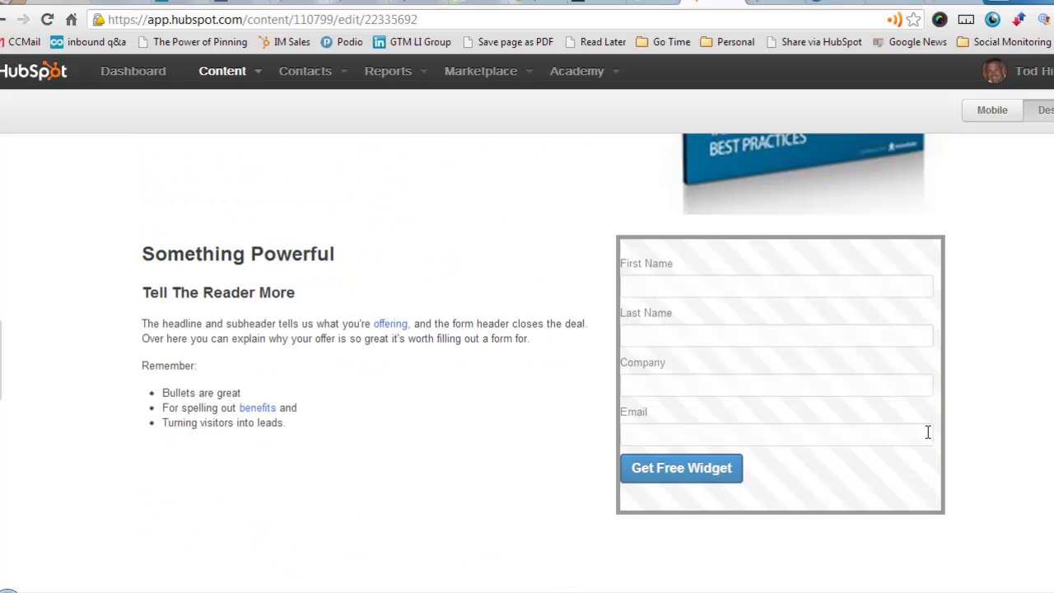
{"action": "scroll", "coordinate": [927, 432], "scroll_direction": "up", "scroll_amount": 4}
{"action": "scroll", "coordinate": [928, 436], "scroll_direction": "down", "scroll_amount": 1}
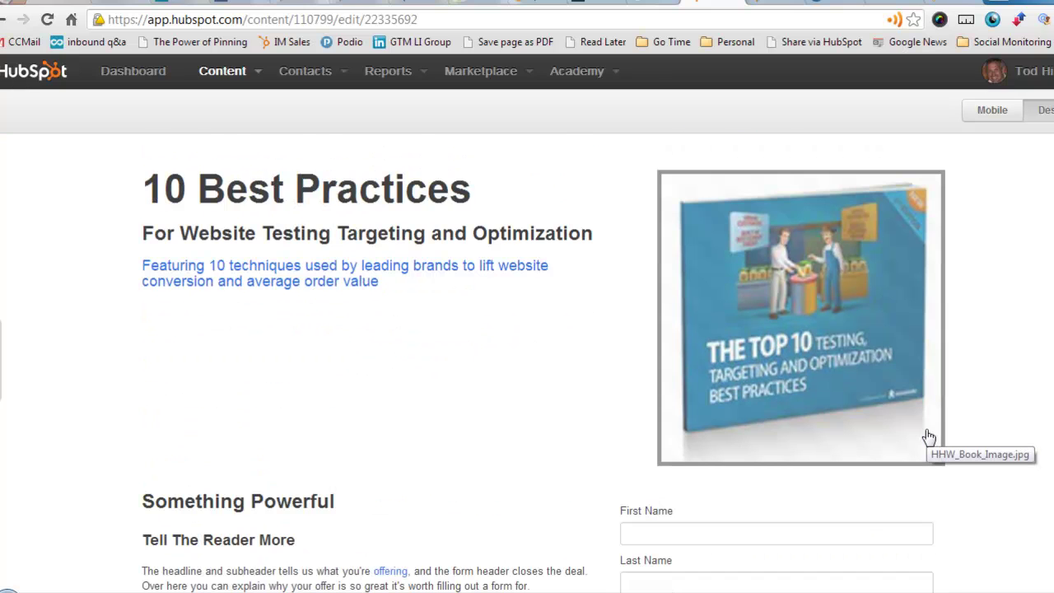
{"action": "scroll", "coordinate": [844, 375], "scroll_direction": "down", "scroll_amount": 1}
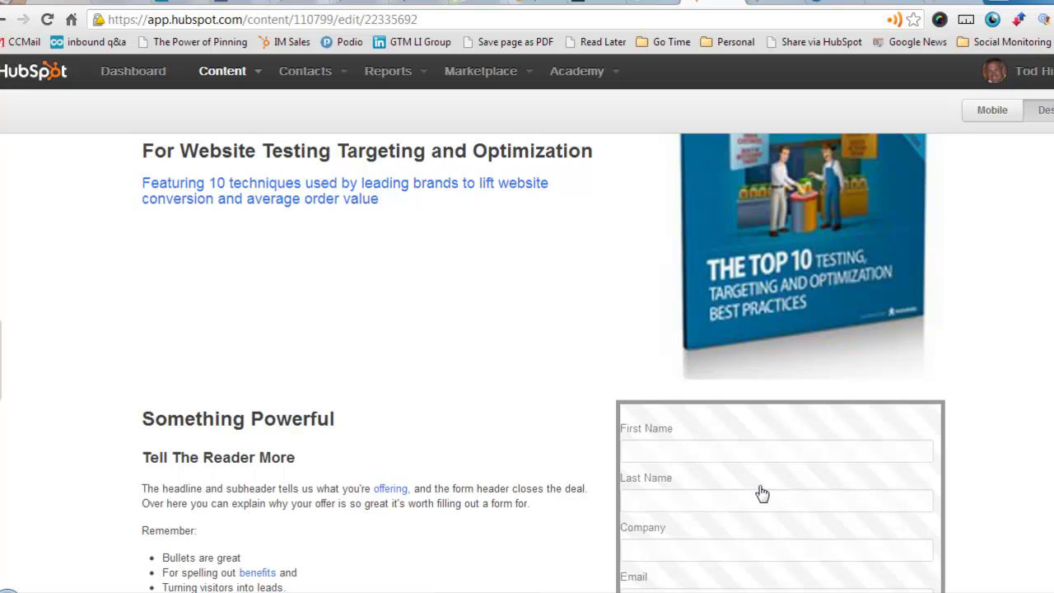
{"action": "scroll", "coordinate": [759, 482], "scroll_direction": "down", "scroll_amount": 1}
{"action": "scroll", "coordinate": [757, 473], "scroll_direction": "up", "scroll_amount": 2}
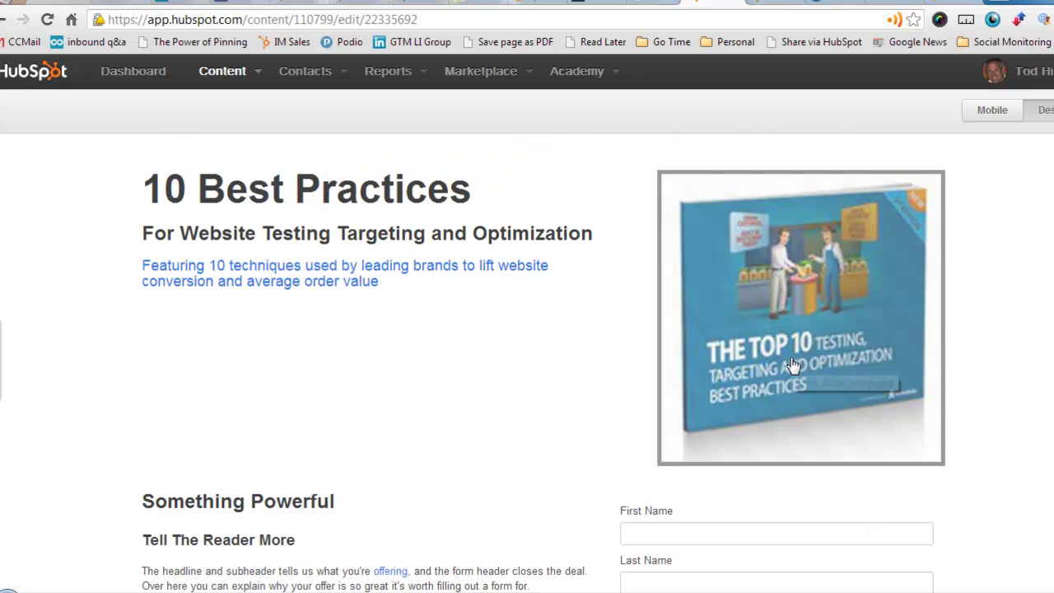